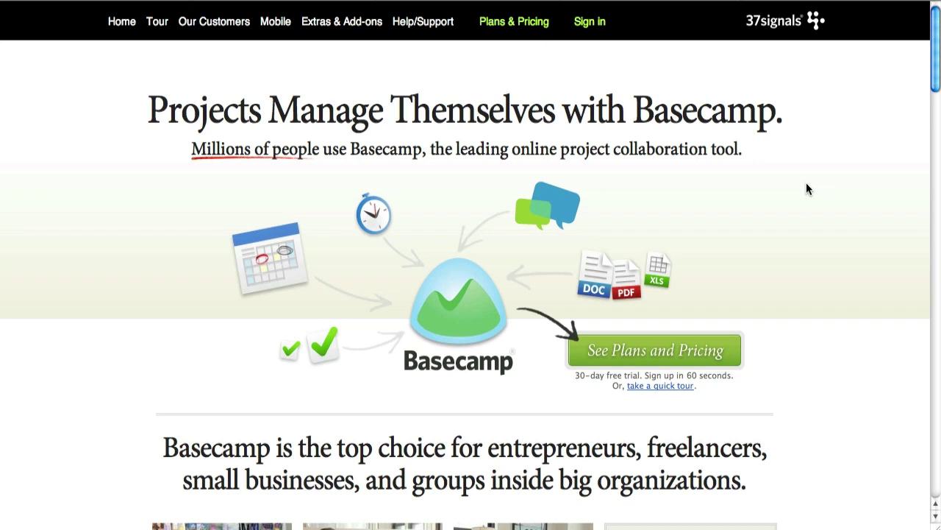
Step: Open Basecamp's plans and pricing and read the storage and users help popups
{"action": "left_click", "coordinate": [706, 345]}
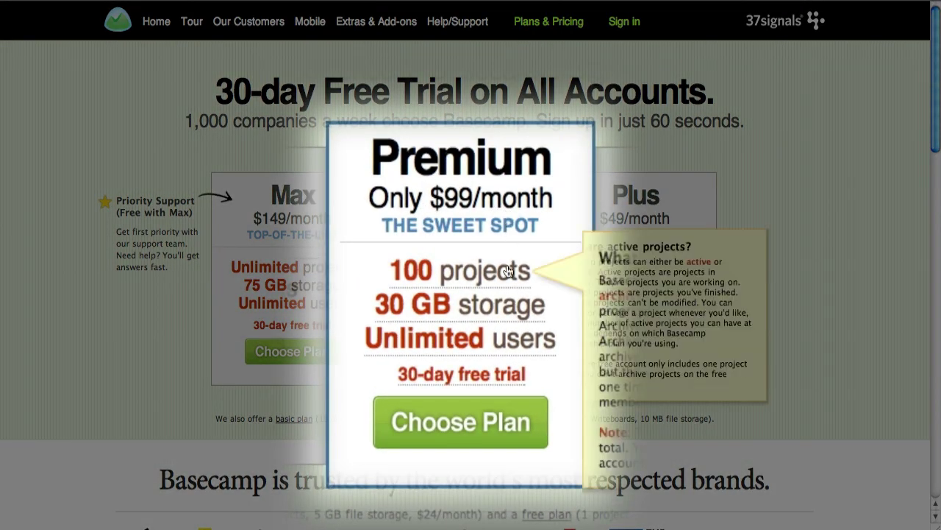
{"action": "mouse_move", "coordinate": [509, 281]}
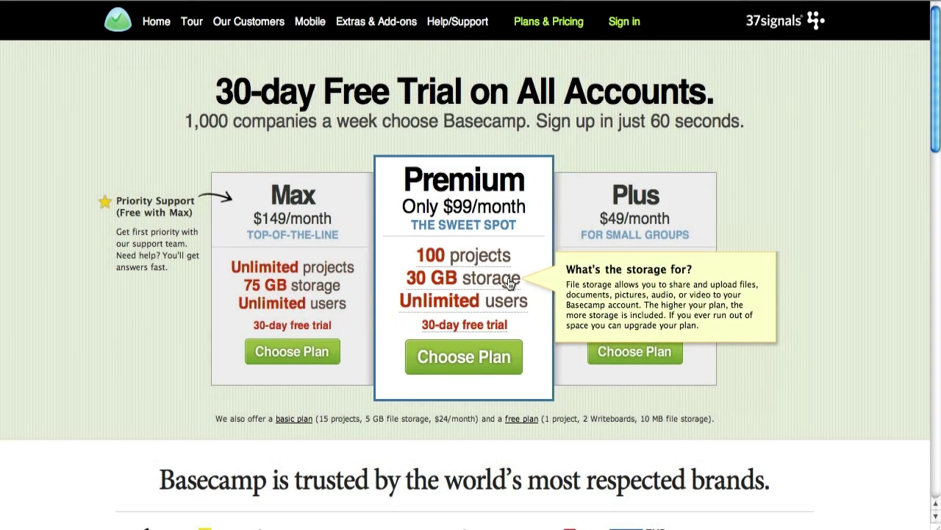
{"action": "mouse_move", "coordinate": [517, 305]}
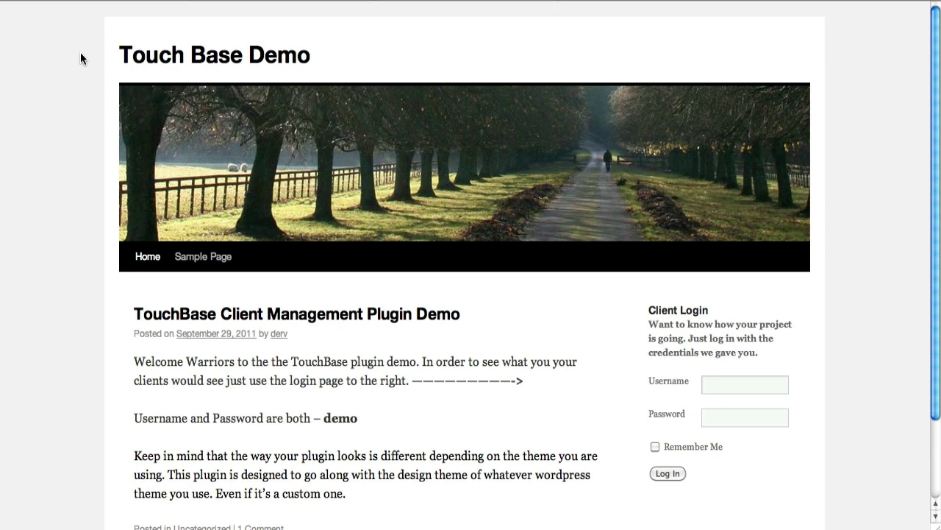
{"action": "scroll", "coordinate": [81, 58], "scroll_direction": "down", "scroll_amount": 1}
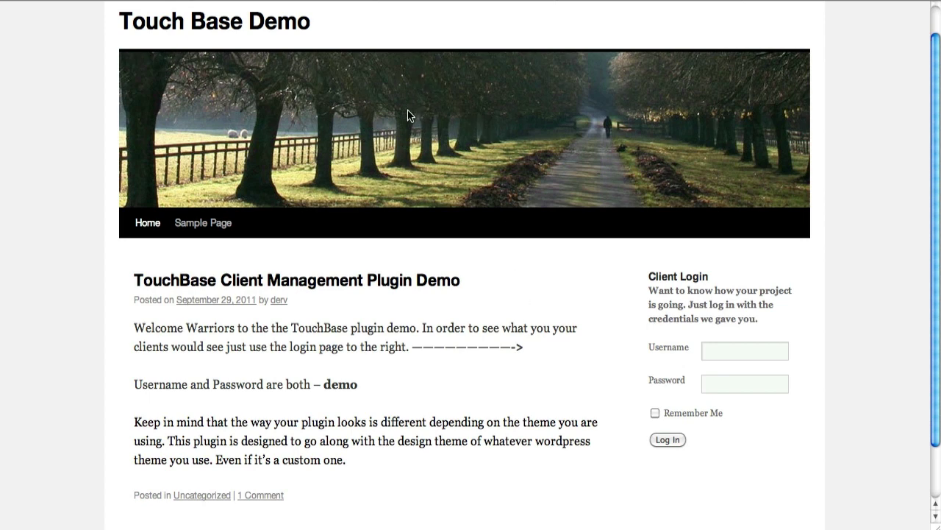
{"action": "scroll", "coordinate": [858, 257], "scroll_direction": "up", "scroll_amount": 1}
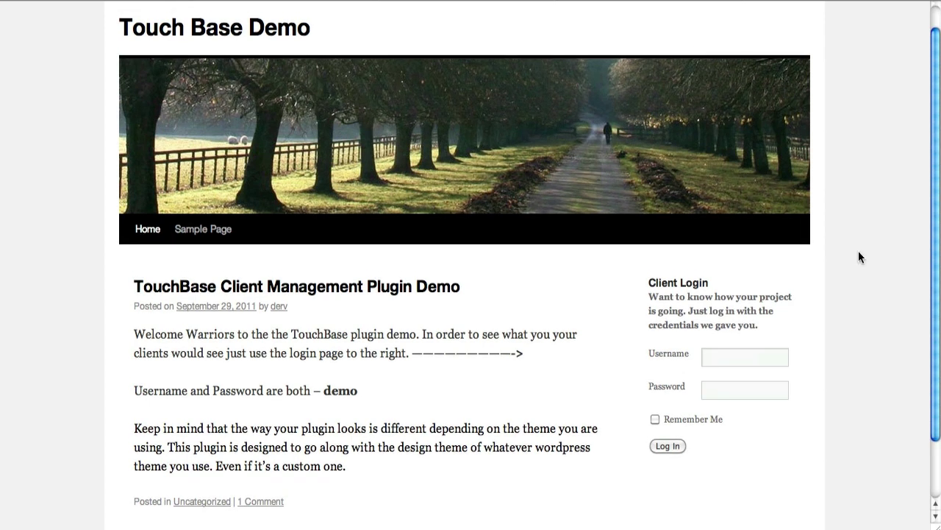
{"action": "scroll", "coordinate": [858, 257], "scroll_direction": "down", "scroll_amount": 2}
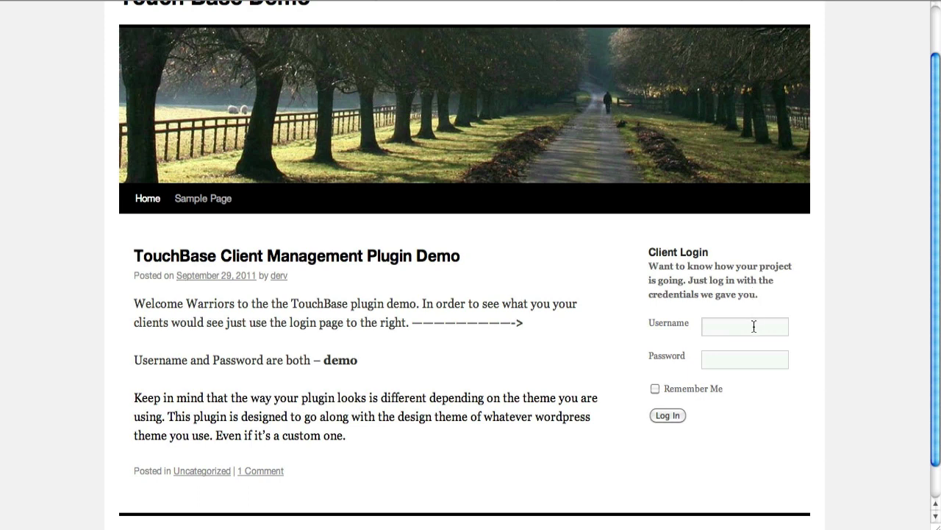
Step: Log in to the demo site with username demo and the client's password
{"action": "left_click", "coordinate": [754, 326]}
{"action": "type", "text": "demo"}
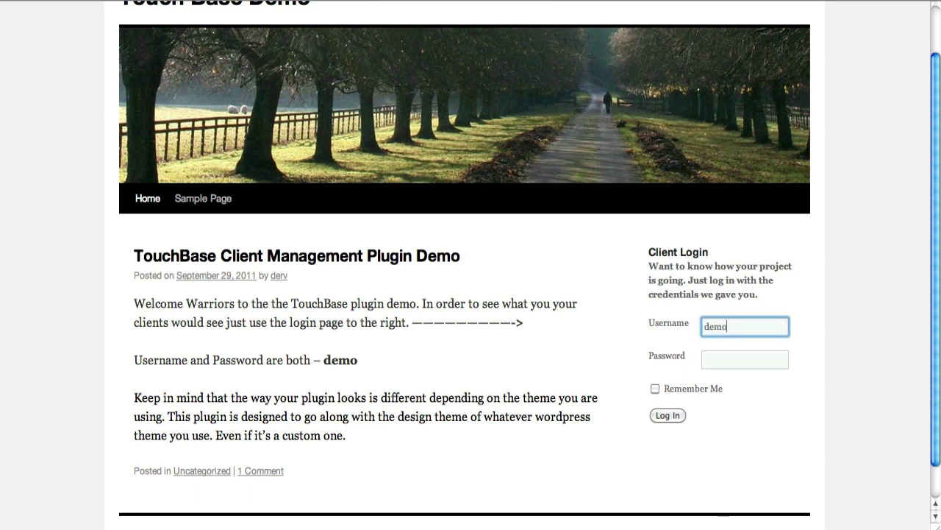
{"action": "left_click", "coordinate": [744, 364]}
{"action": "type", "text": "demo"}
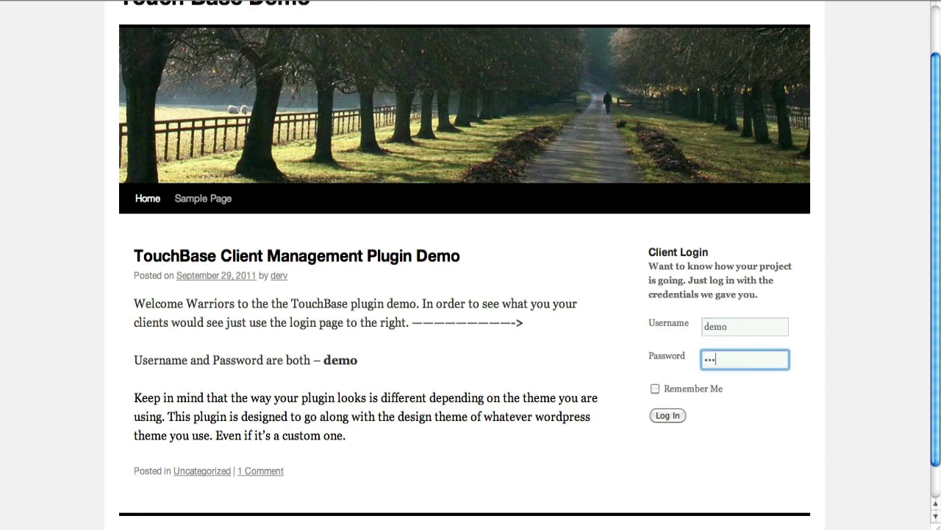
{"action": "key", "text": "Return"}
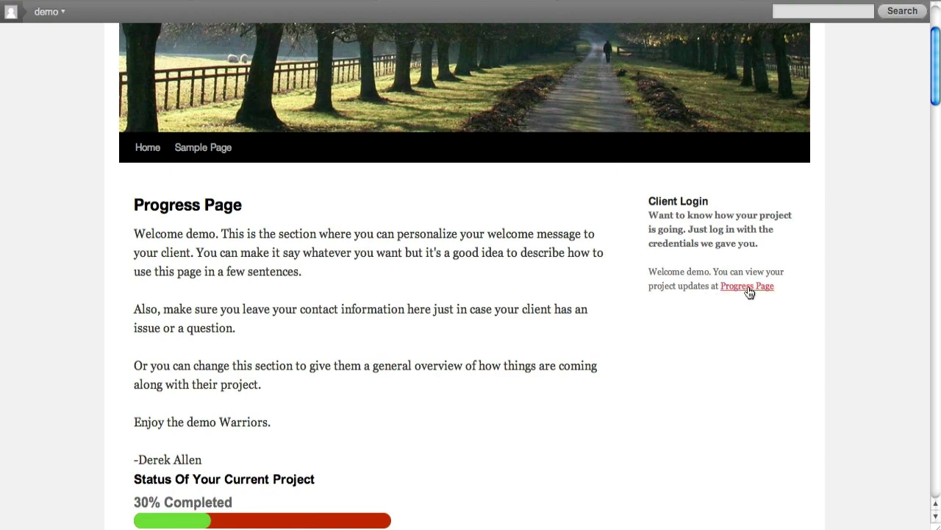
{"action": "left_click", "coordinate": [749, 292]}
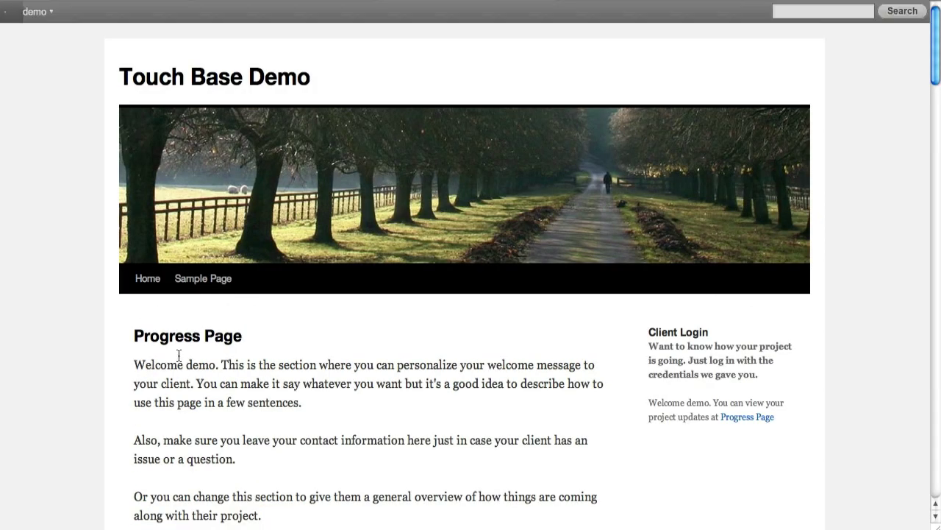
{"action": "scroll", "coordinate": [179, 356], "scroll_direction": "down", "scroll_amount": 5}
{"action": "scroll", "coordinate": [30, 264], "scroll_direction": "down", "scroll_amount": 2}
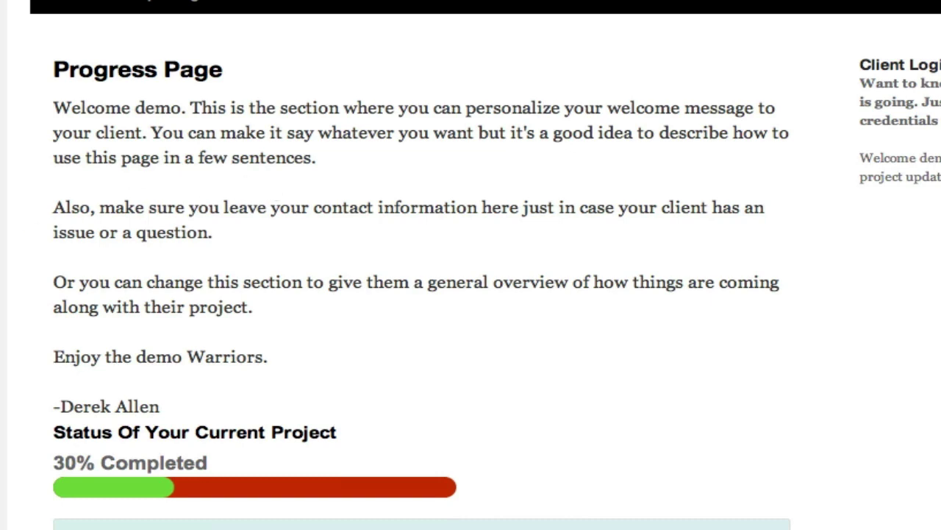
{"action": "scroll", "coordinate": [471, 265], "scroll_direction": "down", "scroll_amount": 7}
{"action": "scroll", "coordinate": [471, 264], "scroll_direction": "up", "scroll_amount": 2}
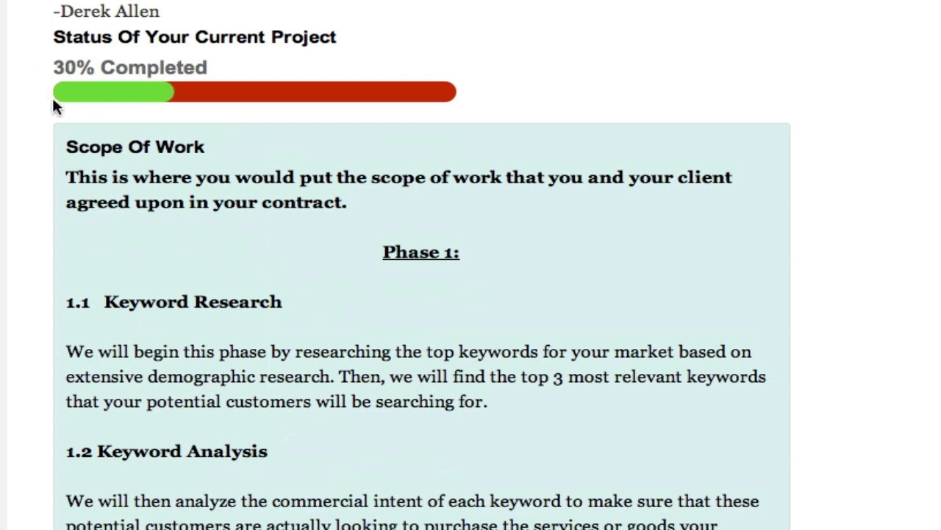
{"action": "scroll", "coordinate": [8, 99], "scroll_direction": "down", "scroll_amount": 2}
{"action": "scroll", "coordinate": [95, 65], "scroll_direction": "down", "scroll_amount": 3}
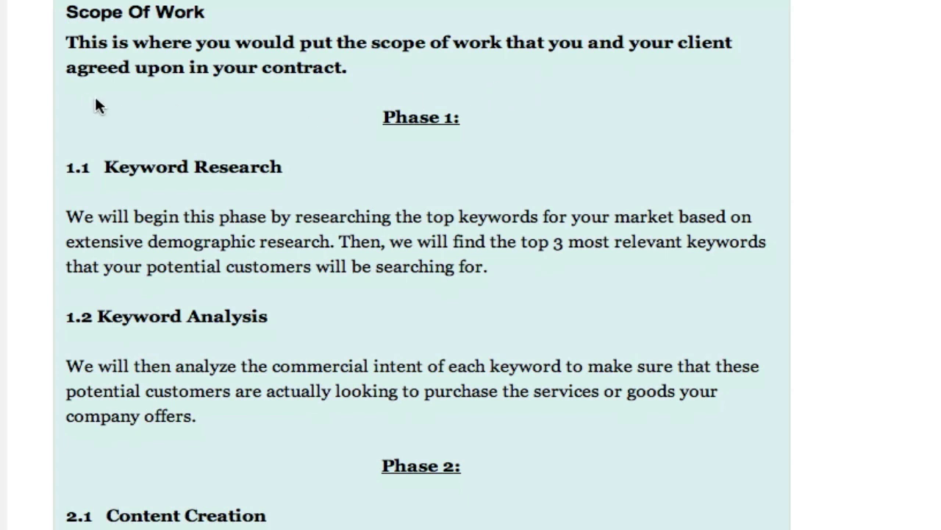
{"action": "scroll", "coordinate": [135, 173], "scroll_direction": "down", "scroll_amount": 1}
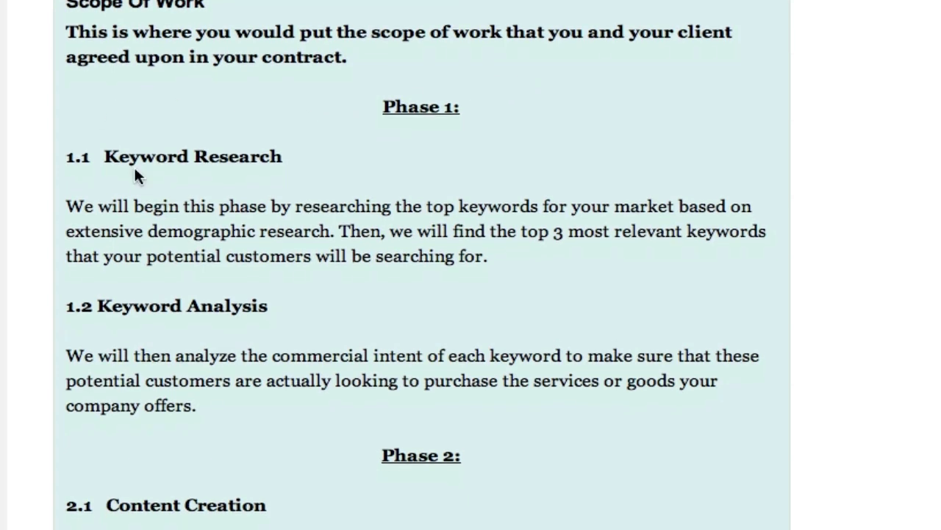
{"action": "scroll", "coordinate": [93, 60], "scroll_direction": "down", "scroll_amount": 5}
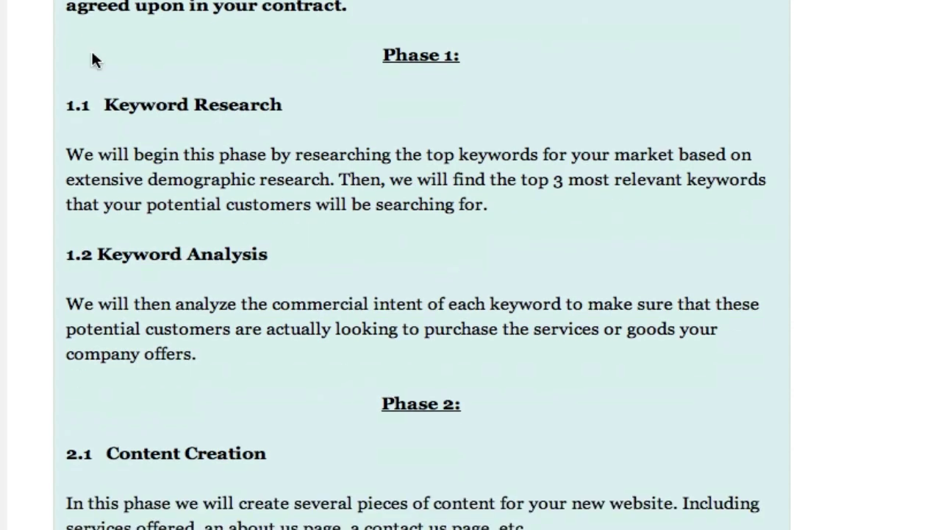
{"action": "scroll", "coordinate": [93, 60], "scroll_direction": "down", "scroll_amount": 1}
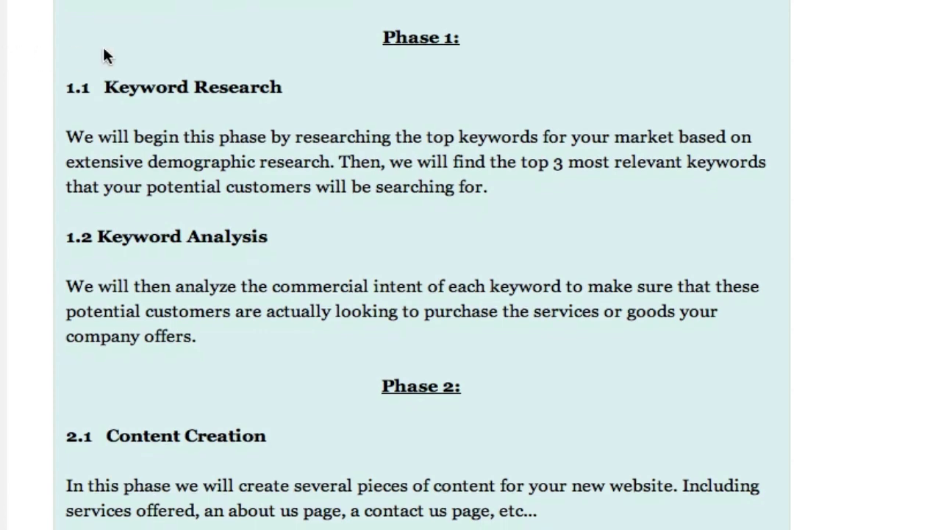
{"action": "scroll", "coordinate": [103, 52], "scroll_direction": "down", "scroll_amount": 5}
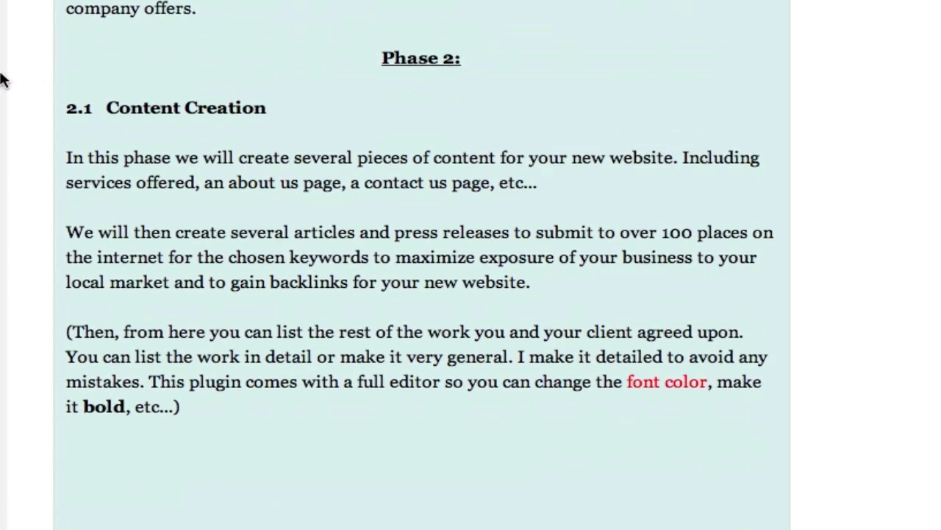
{"action": "scroll", "coordinate": [3, 80], "scroll_direction": "down", "scroll_amount": 10}
{"action": "scroll", "coordinate": [2, 79], "scroll_direction": "down", "scroll_amount": 1}
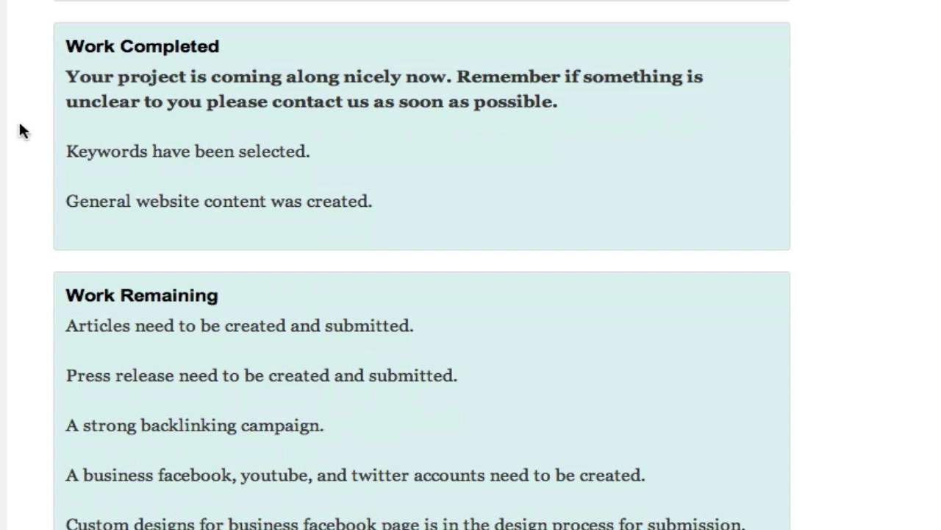
{"action": "scroll", "coordinate": [20, 131], "scroll_direction": "down", "scroll_amount": 5}
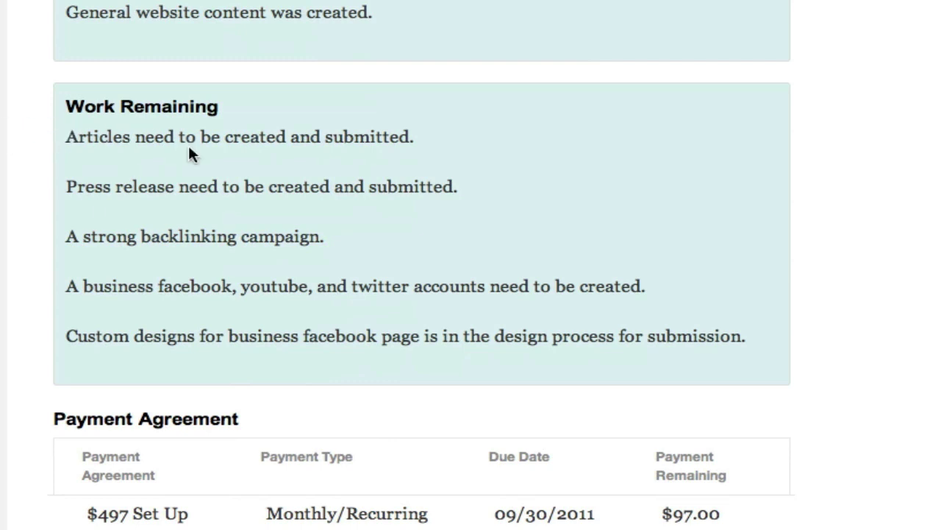
{"action": "scroll", "coordinate": [23, 145], "scroll_direction": "up", "scroll_amount": 15}
{"action": "scroll", "coordinate": [303, 97], "scroll_direction": "down", "scroll_amount": 7}
{"action": "scroll", "coordinate": [303, 97], "scroll_direction": "down", "scroll_amount": 5}
{"action": "scroll", "coordinate": [422, 265], "scroll_direction": "down", "scroll_amount": 5}
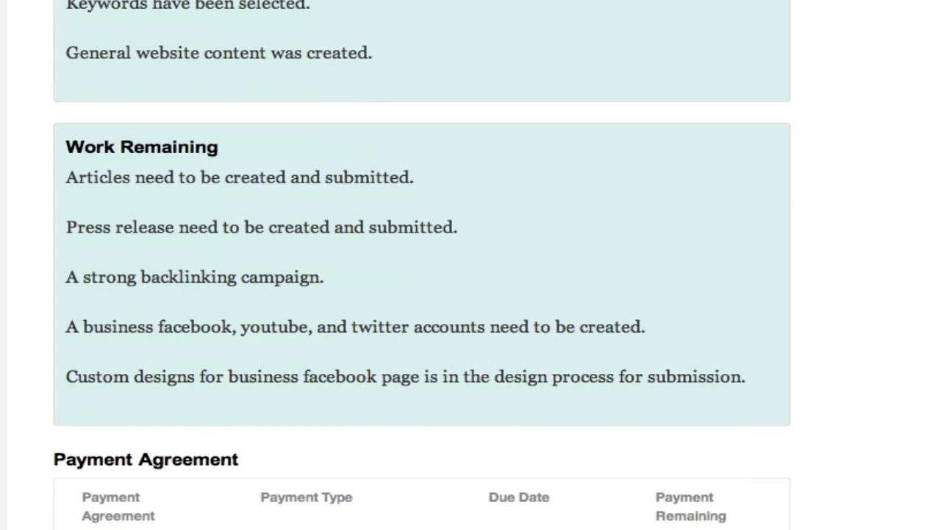
{"action": "scroll", "coordinate": [423, 265], "scroll_direction": "down", "scroll_amount": 5}
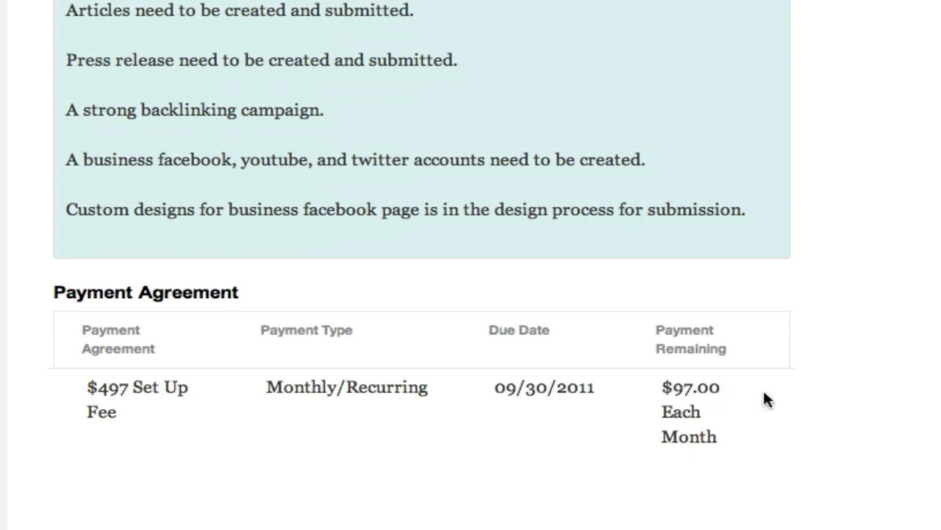
Step: Scroll through the rest of the client Progress Page and back up to the top
{"action": "scroll", "coordinate": [764, 393], "scroll_direction": "down", "scroll_amount": 5}
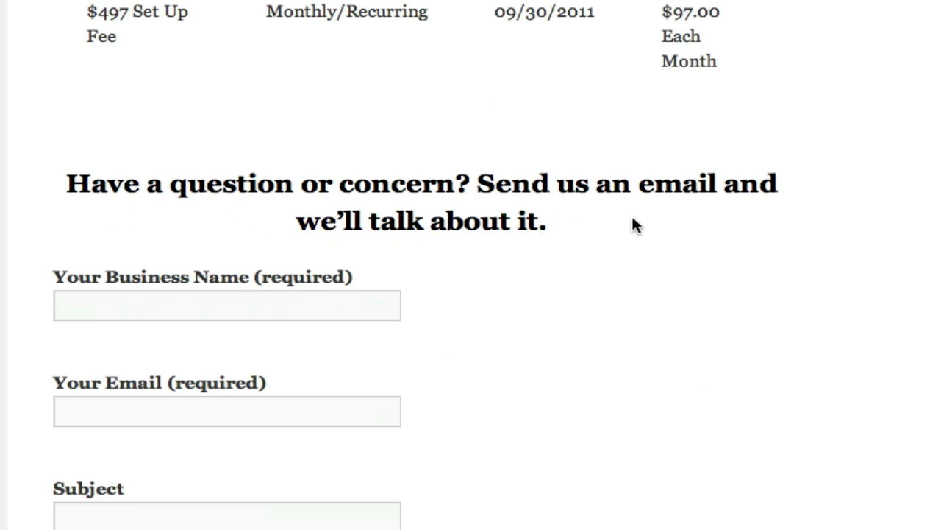
{"action": "scroll", "coordinate": [536, 283], "scroll_direction": "down", "scroll_amount": 4}
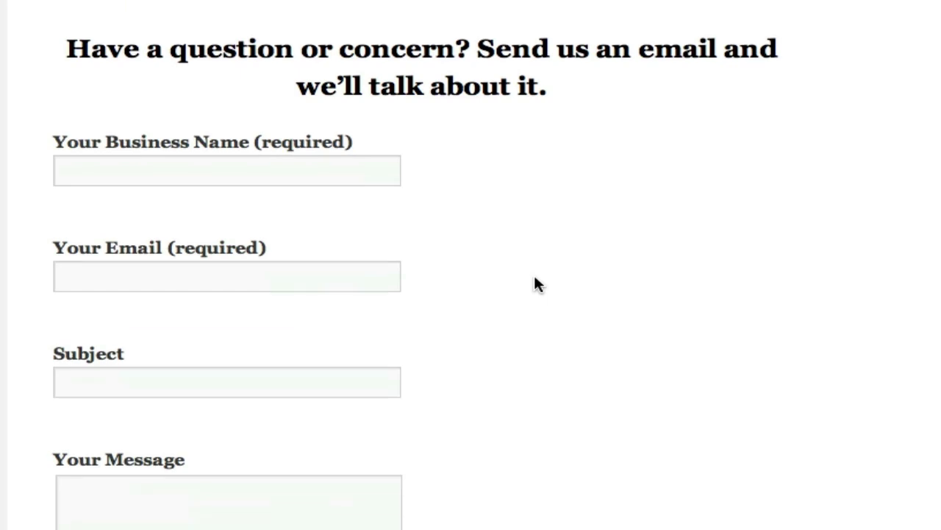
{"action": "scroll", "coordinate": [533, 279], "scroll_direction": "down", "scroll_amount": 2}
{"action": "scroll", "coordinate": [512, 273], "scroll_direction": "up", "scroll_amount": 10}
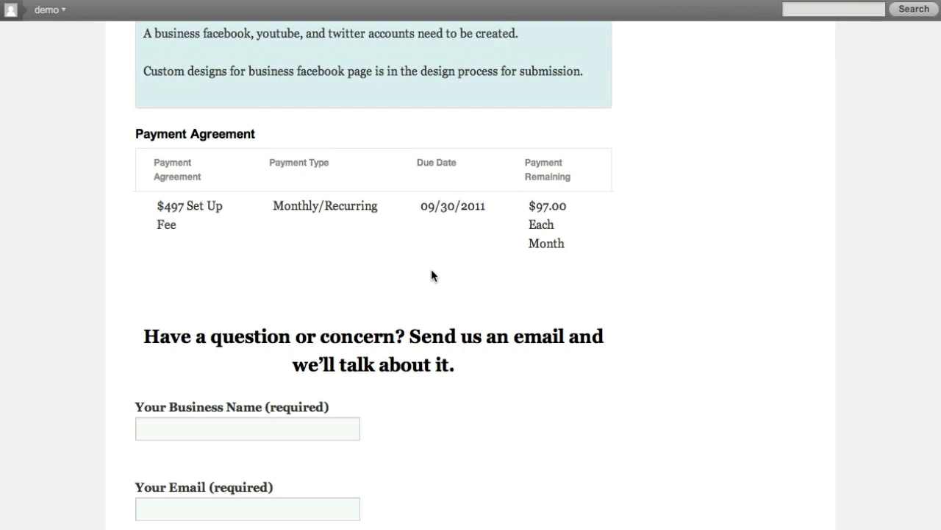
{"action": "scroll", "coordinate": [431, 272], "scroll_direction": "up", "scroll_amount": 10}
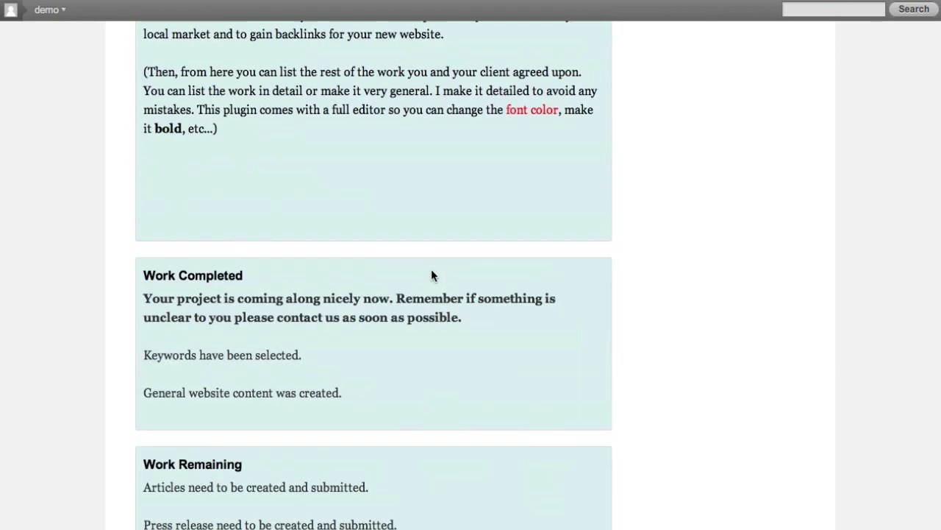
{"action": "scroll", "coordinate": [433, 273], "scroll_direction": "up", "scroll_amount": 10}
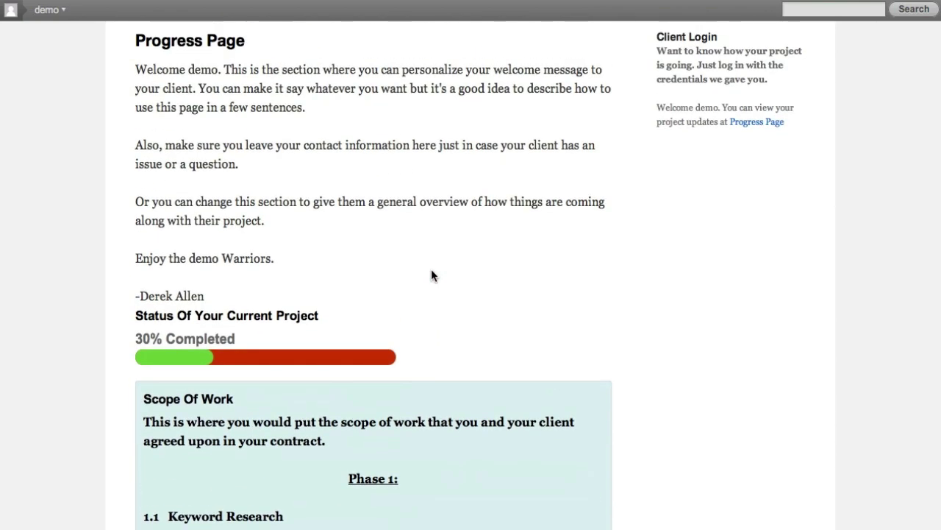
{"action": "scroll", "coordinate": [432, 275], "scroll_direction": "up", "scroll_amount": 5}
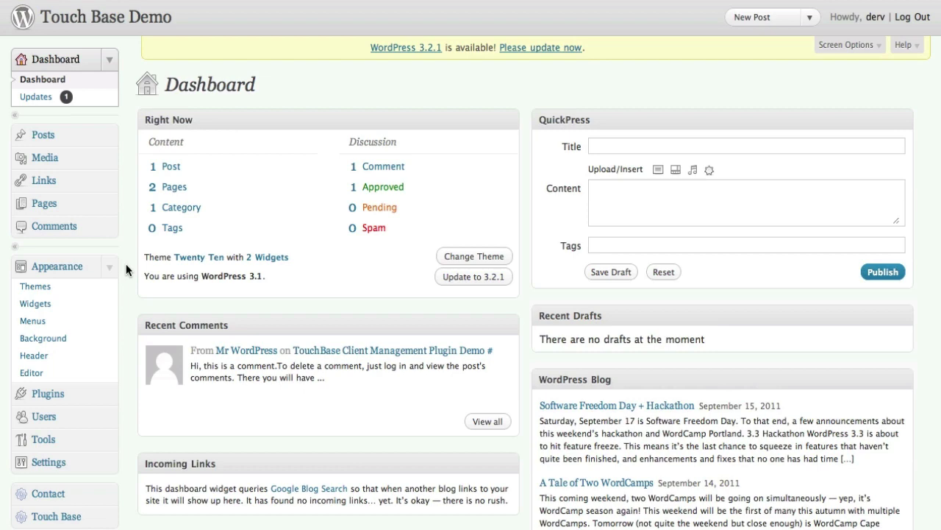
Step: Expand the Touch Base entry in the admin sidebar to list its plugin pages
{"action": "scroll", "coordinate": [125, 269], "scroll_direction": "down", "scroll_amount": 1}
{"action": "scroll", "coordinate": [125, 264], "scroll_direction": "down", "scroll_amount": 5}
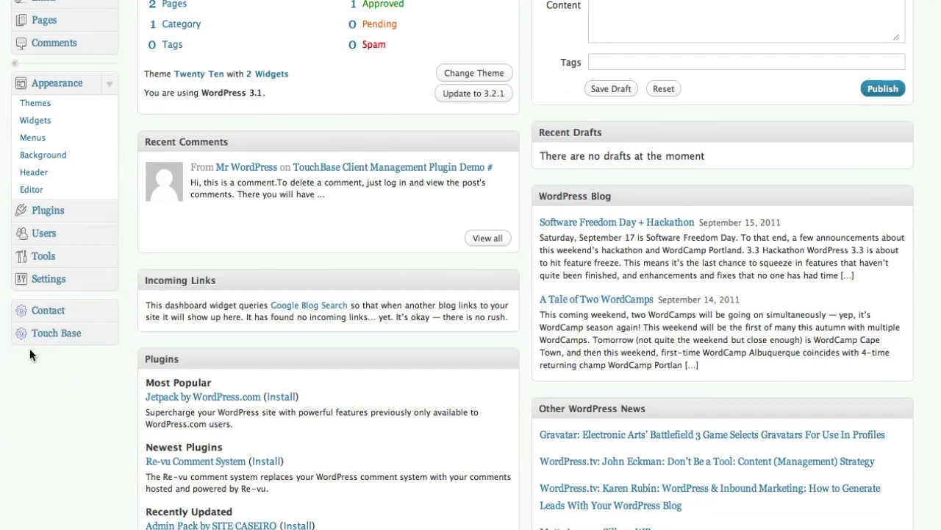
{"action": "left_click", "coordinate": [111, 336]}
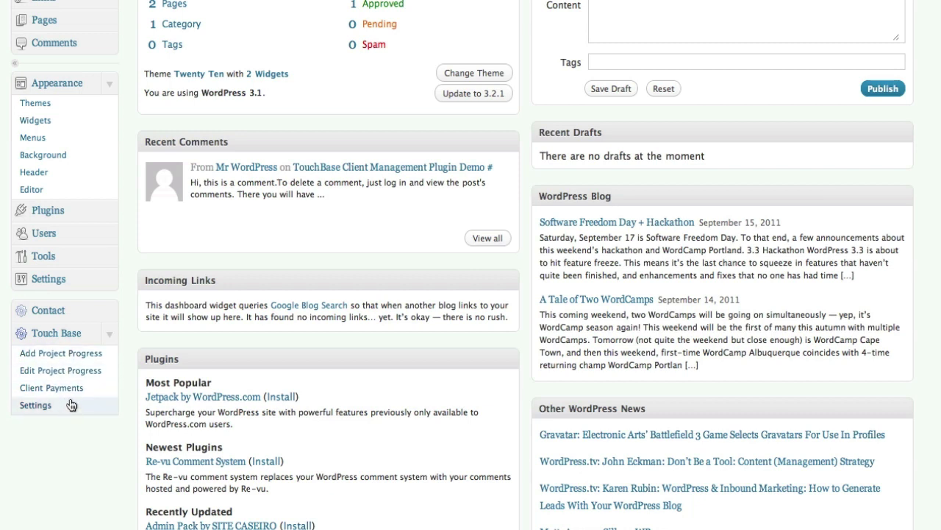
Step: Start an Add Project Progress entry for client demo with Project Progress 30%
{"action": "left_click", "coordinate": [64, 356]}
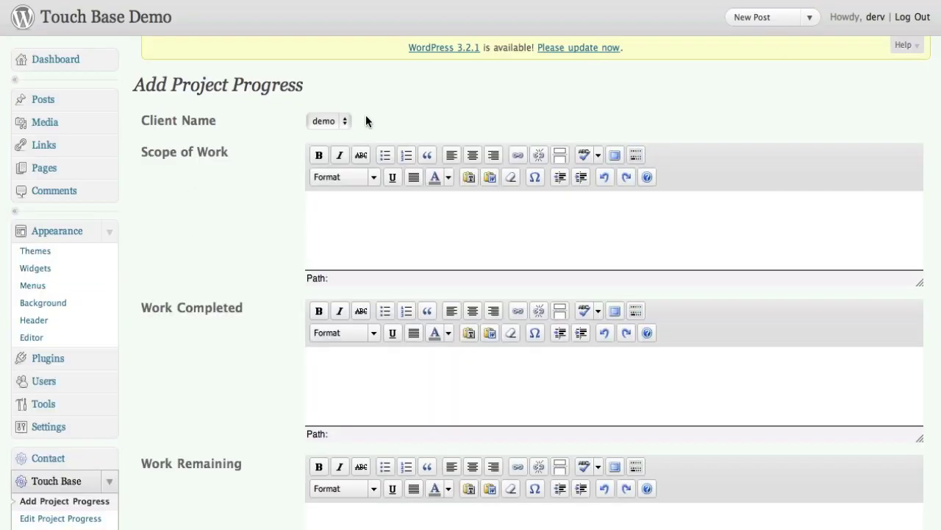
{"action": "left_click", "coordinate": [348, 122]}
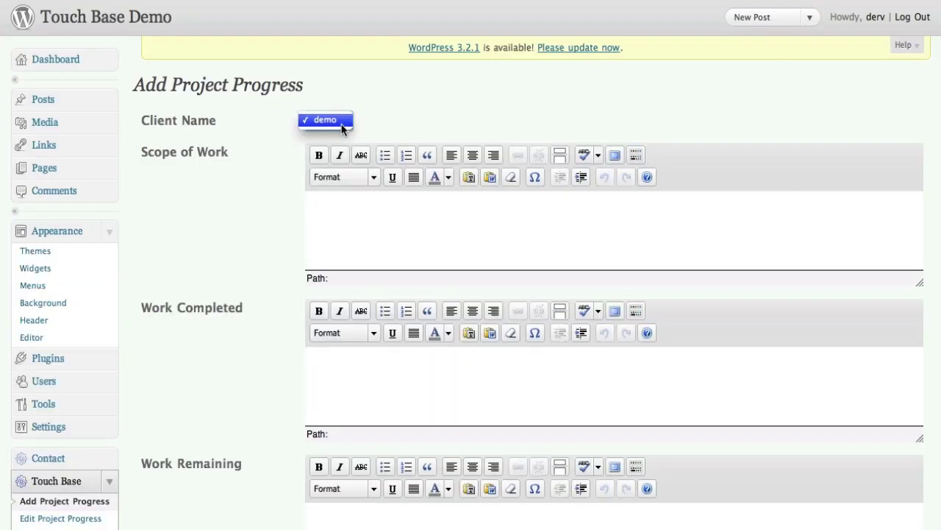
{"action": "left_click", "coordinate": [387, 110]}
{"action": "scroll", "coordinate": [388, 110], "scroll_direction": "down", "scroll_amount": 2}
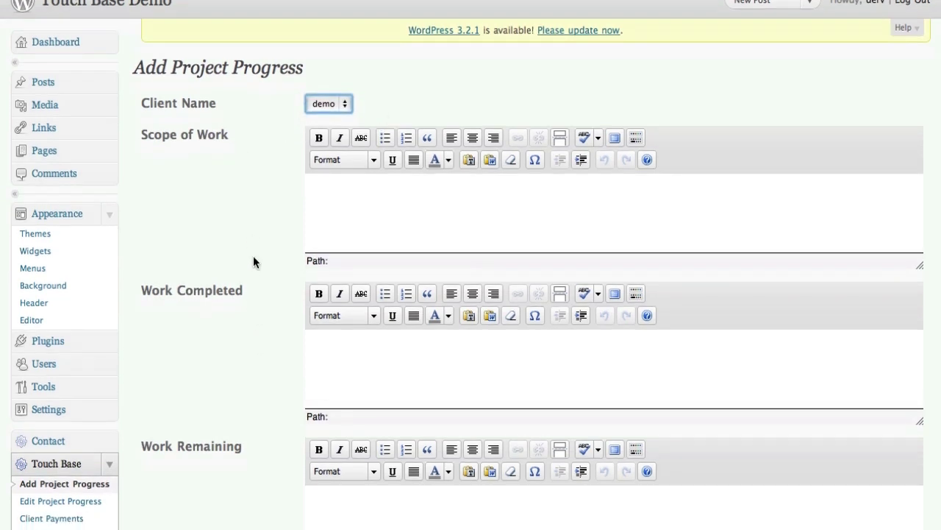
{"action": "key", "text": "Tab"}
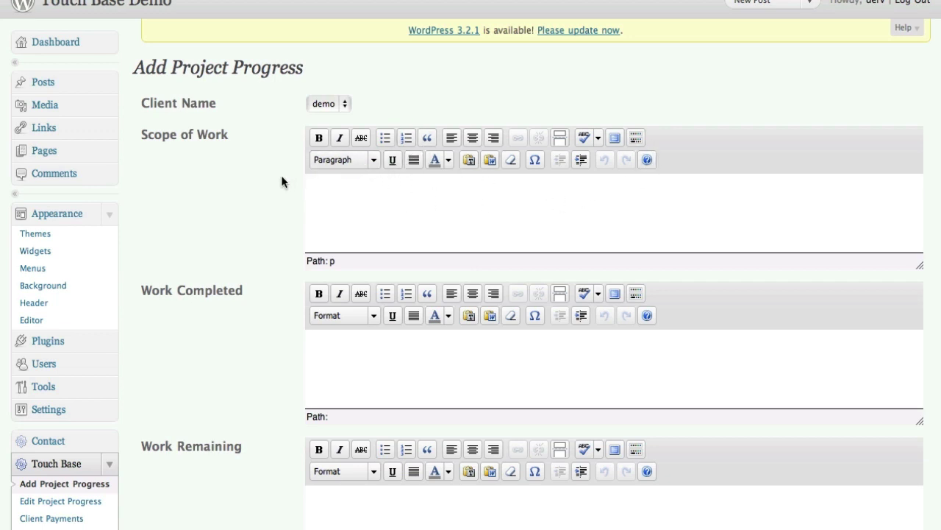
{"action": "scroll", "coordinate": [281, 181], "scroll_direction": "down", "scroll_amount": 5}
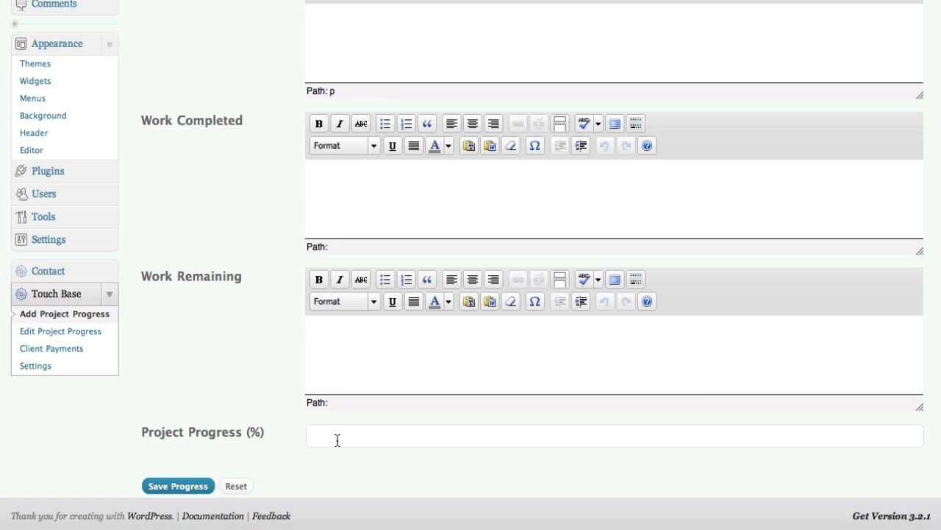
{"action": "type", "text": "30"}
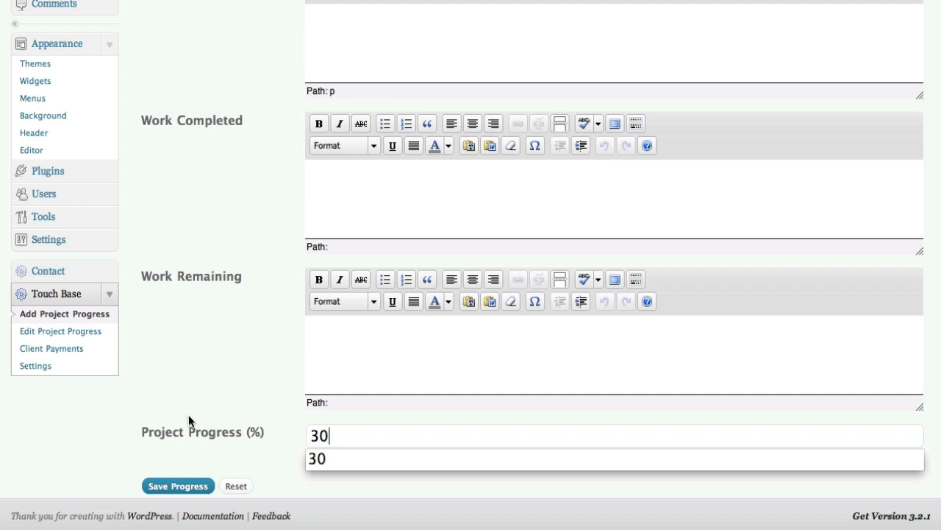
Step: View Edit Project Progress's Recent Updates showing demo's 30% entry from September 29, 2011
{"action": "left_click", "coordinate": [65, 333]}
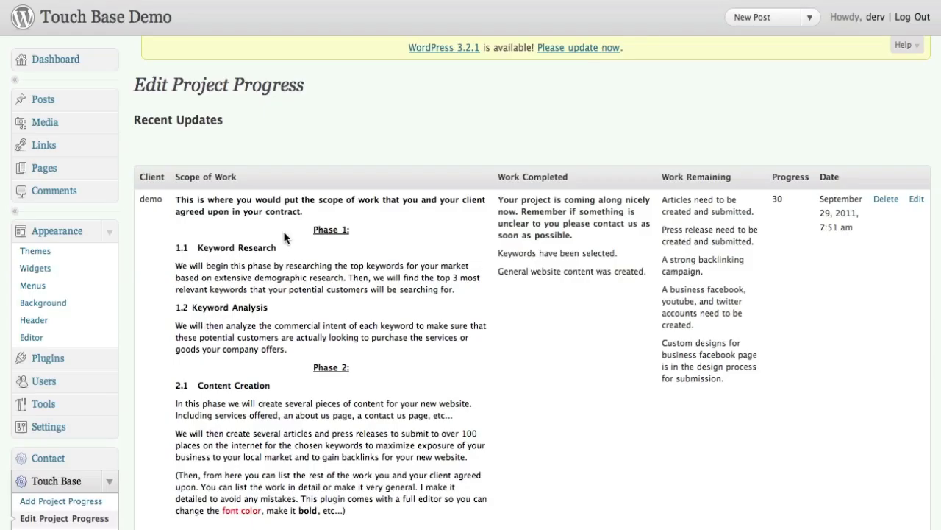
{"action": "scroll", "coordinate": [251, 173], "scroll_direction": "down", "scroll_amount": 1}
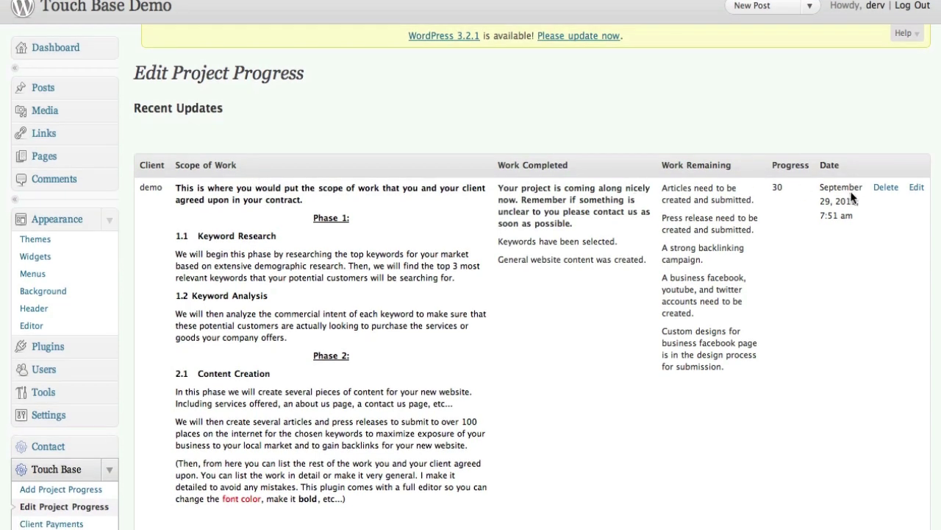
{"action": "scroll", "coordinate": [166, 220], "scroll_direction": "down", "scroll_amount": 3}
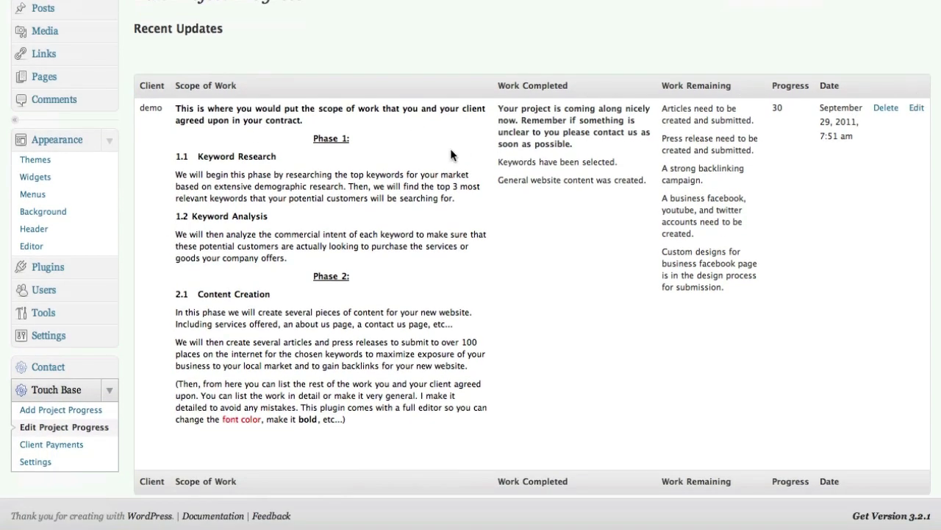
Step: Fill the Client Payments form for client demo with payment type Amount Paid In Full
{"action": "left_click", "coordinate": [71, 444]}
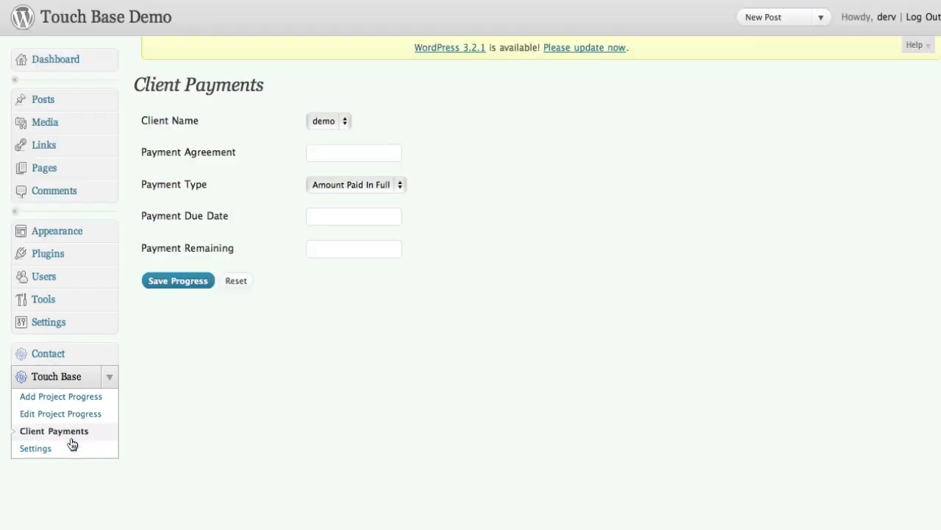
{"action": "left_click", "coordinate": [342, 126]}
{"action": "left_click", "coordinate": [371, 128]}
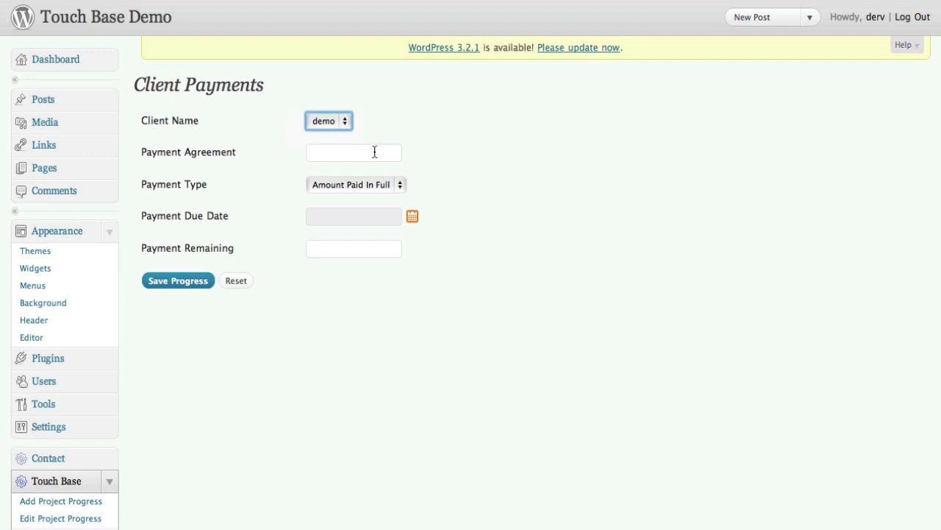
{"action": "left_click", "coordinate": [402, 186]}
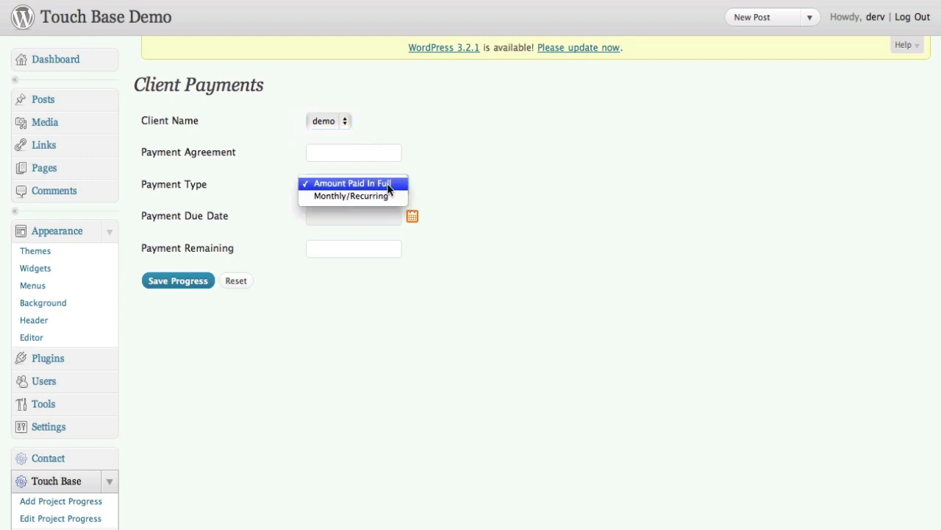
{"action": "left_click", "coordinate": [434, 186]}
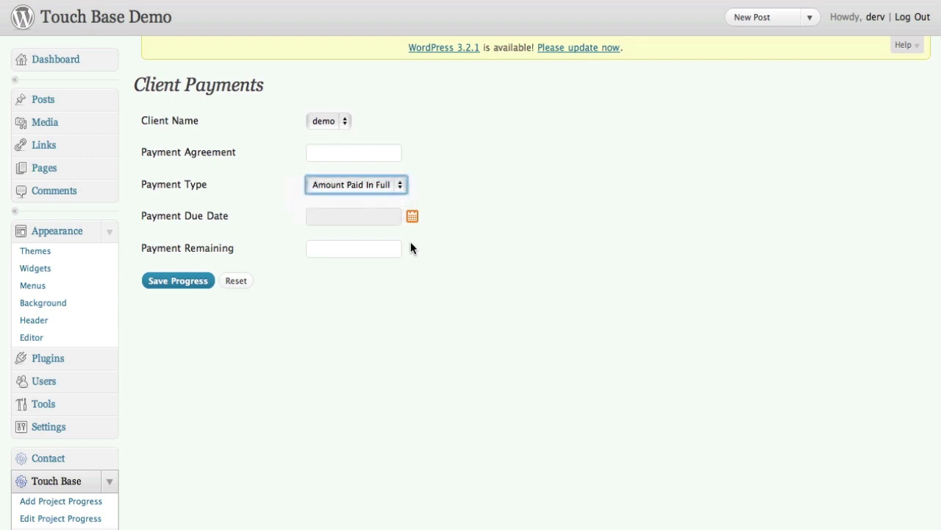
{"action": "scroll", "coordinate": [250, 397], "scroll_direction": "down", "scroll_amount": 1}
{"action": "scroll", "coordinate": [247, 403], "scroll_direction": "down", "scroll_amount": 5}
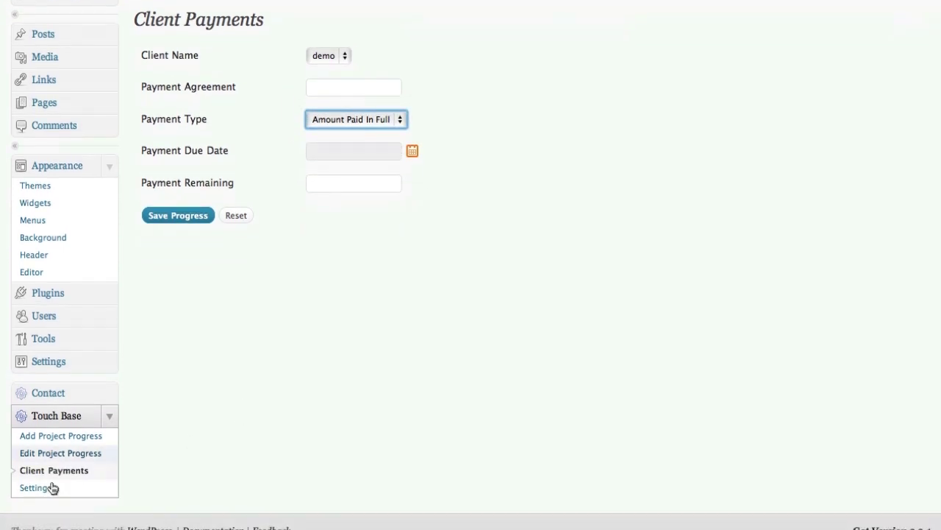
Step: Load the demo client's Welcome Message in Touch Base Settings, then go to Appearance > Widgets
{"action": "left_click", "coordinate": [24, 495]}
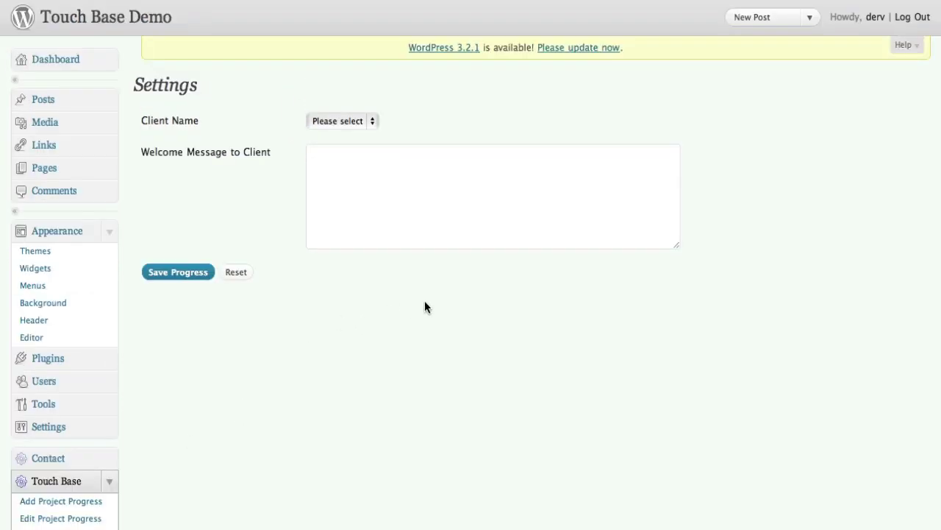
{"action": "left_click", "coordinate": [369, 122]}
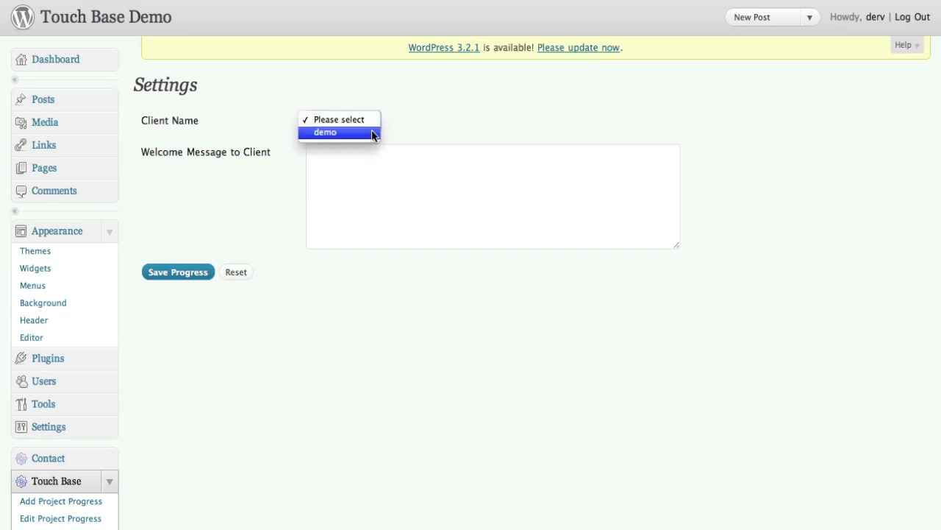
{"action": "left_click", "coordinate": [338, 131]}
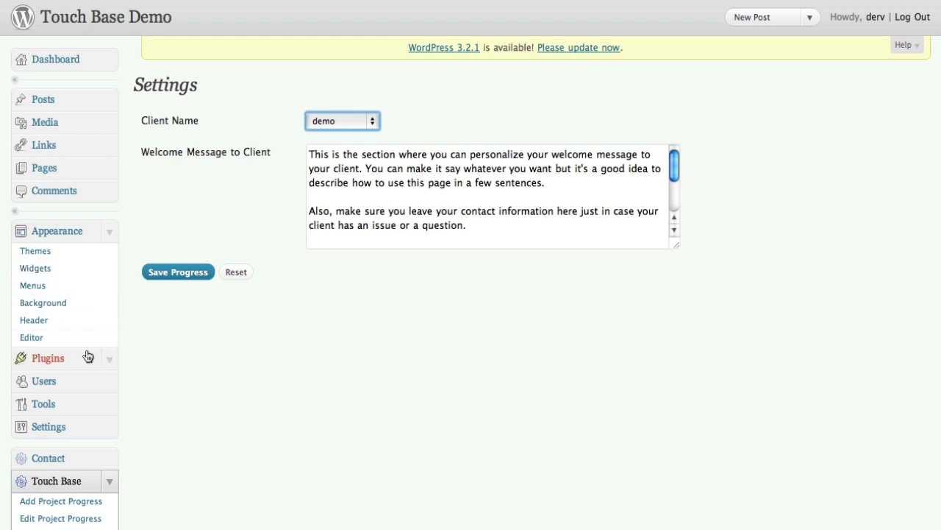
{"action": "left_click", "coordinate": [37, 269]}
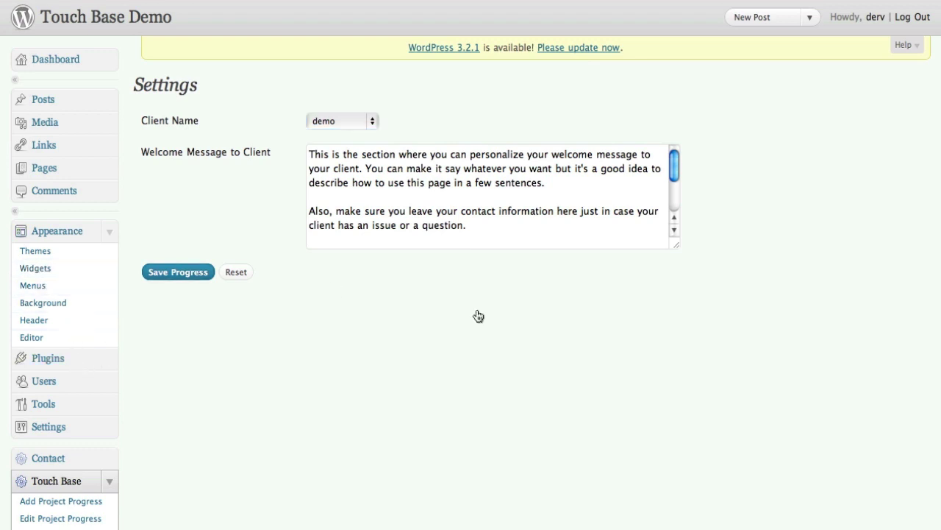
{"action": "scroll", "coordinate": [689, 326], "scroll_direction": "down", "scroll_amount": 1}
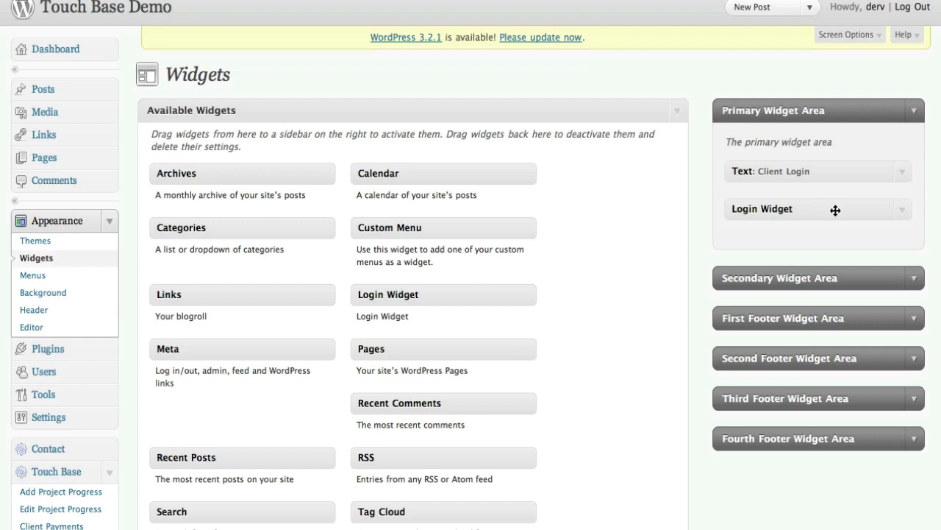
{"action": "scroll", "coordinate": [495, 111], "scroll_direction": "up", "scroll_amount": 1}
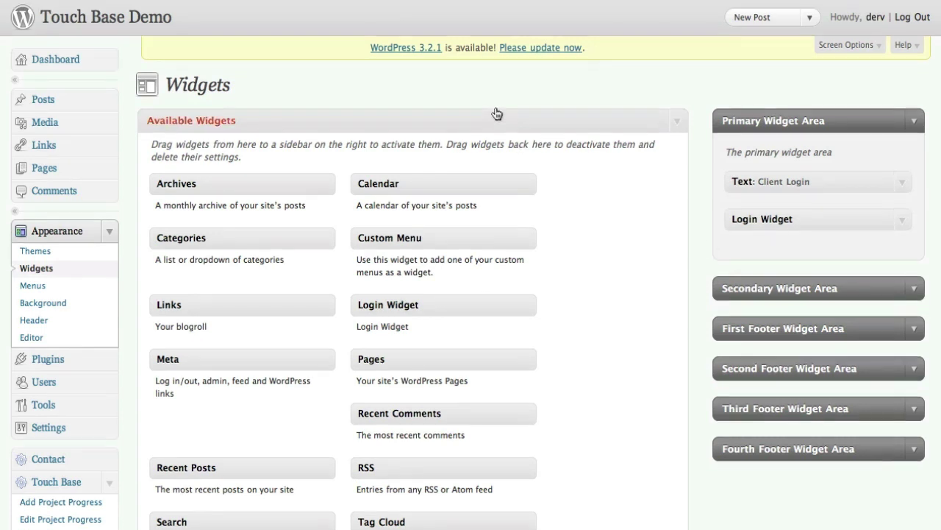